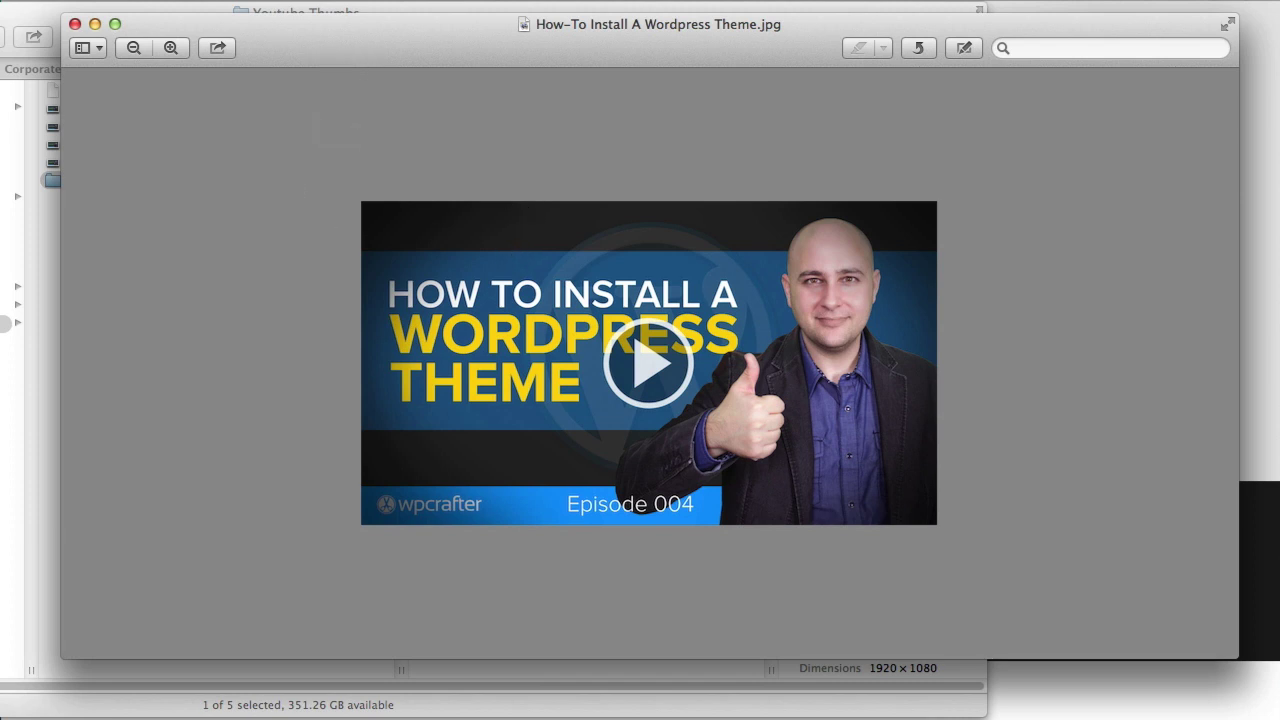
Resize How-To Install A Wordpress Theme.jpg proportionally to a width of 700 pixels and close the image
click(20, 0)
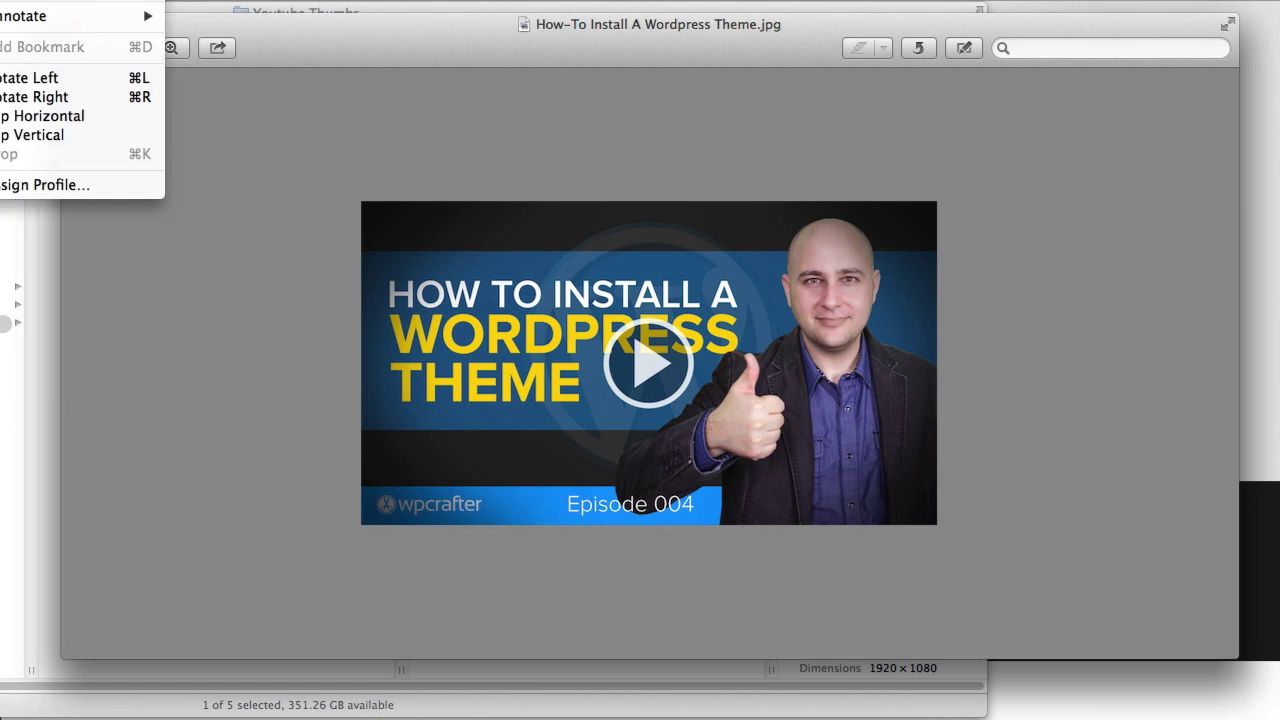
click(40, 2)
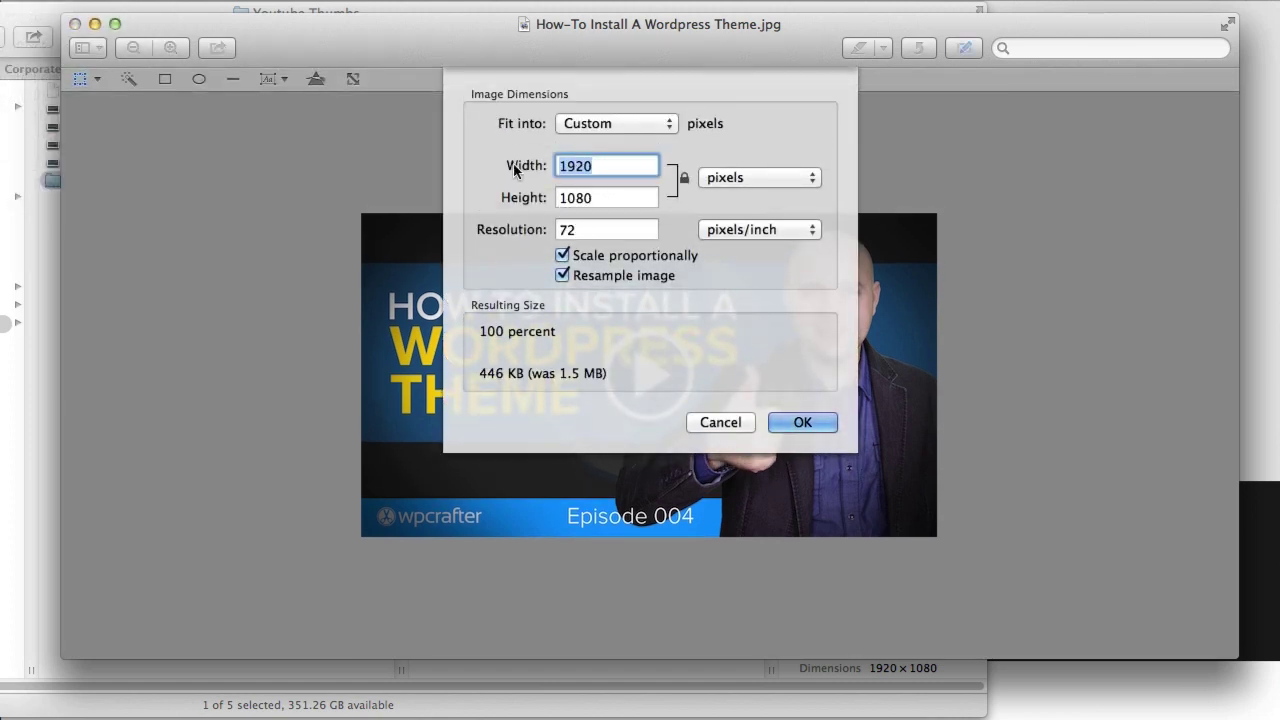
text(700)
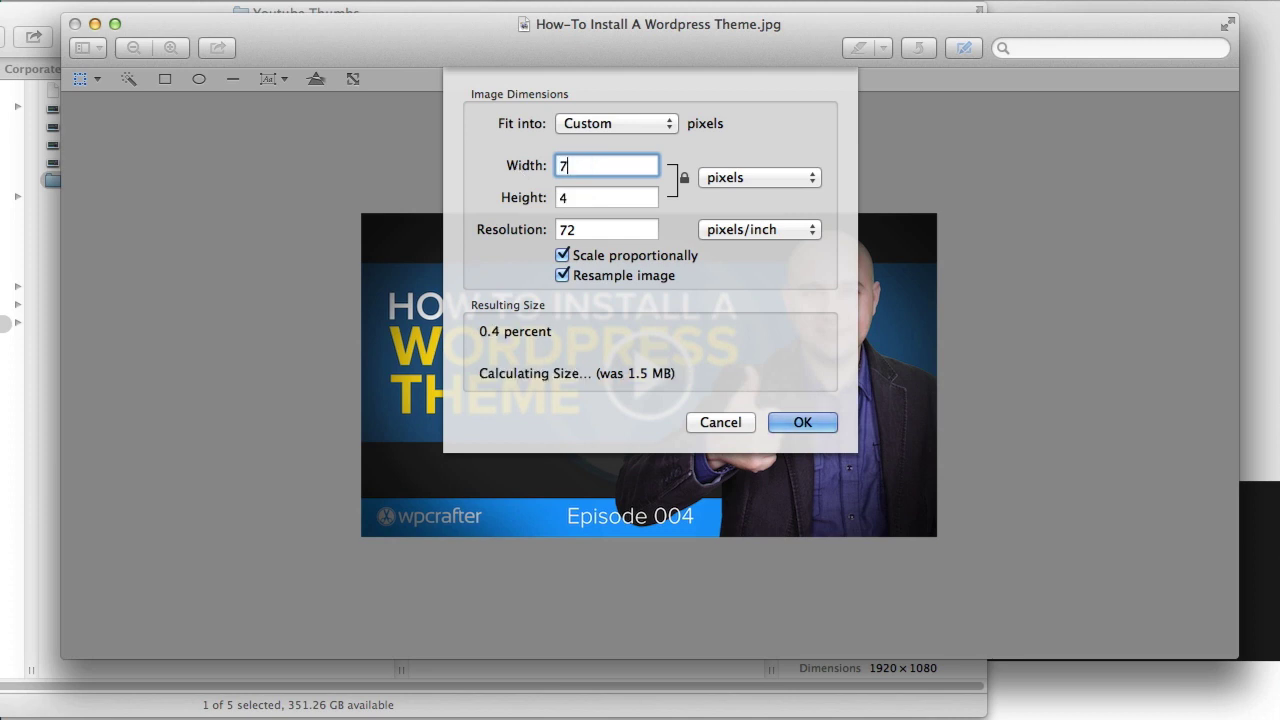
click(781, 419)
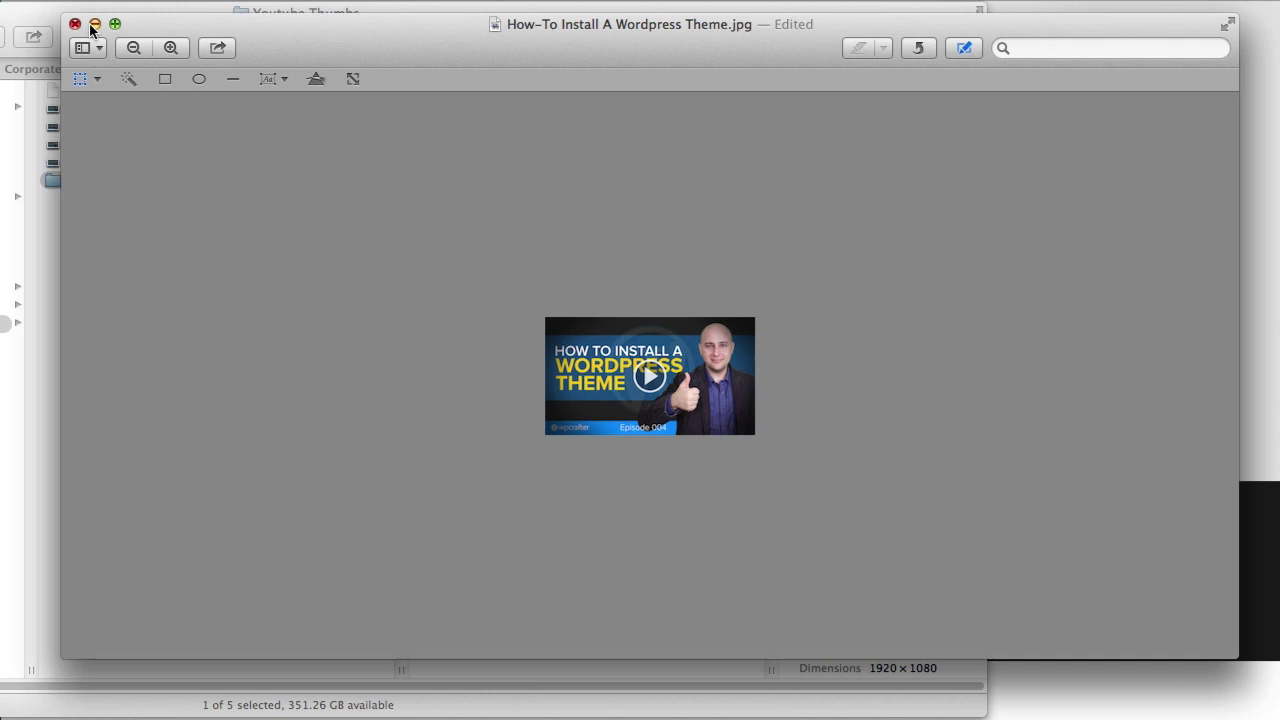
click(75, 23)
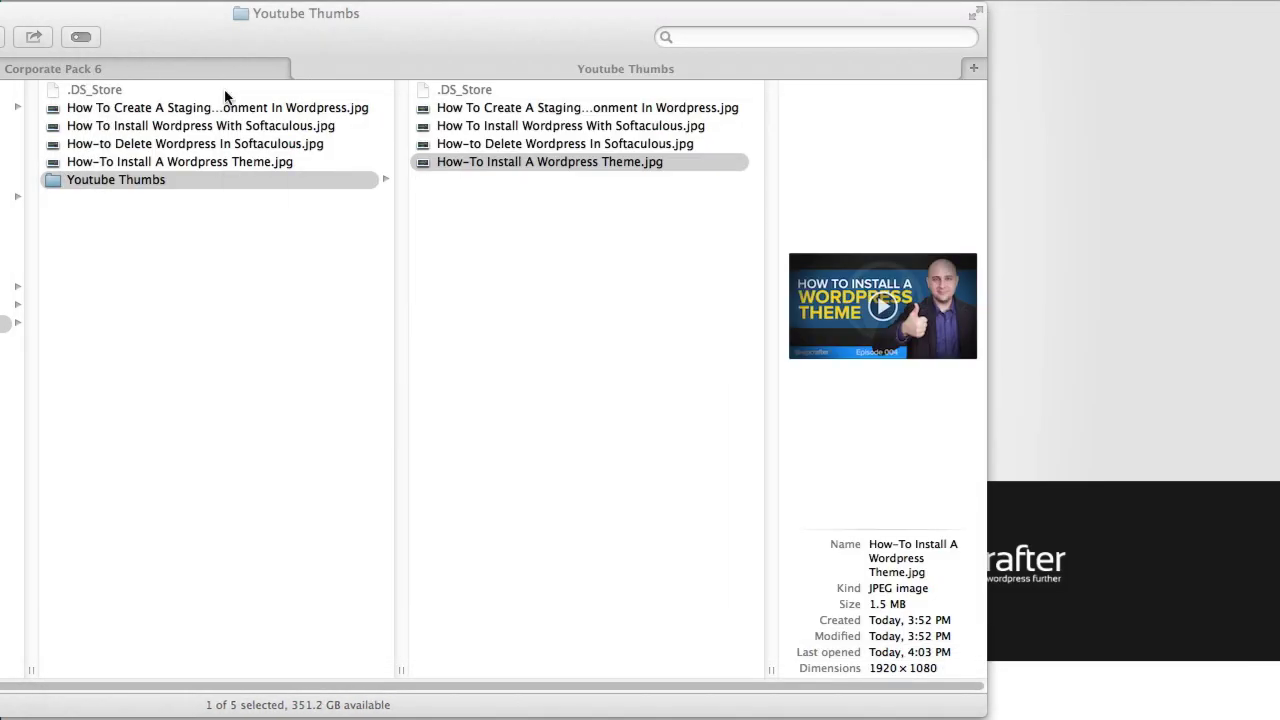
Reselect How-To Install A Wordpress Theme.jpg in the Youtube Thumbs folder to check its file size
click(540, 161)
click(583, 241)
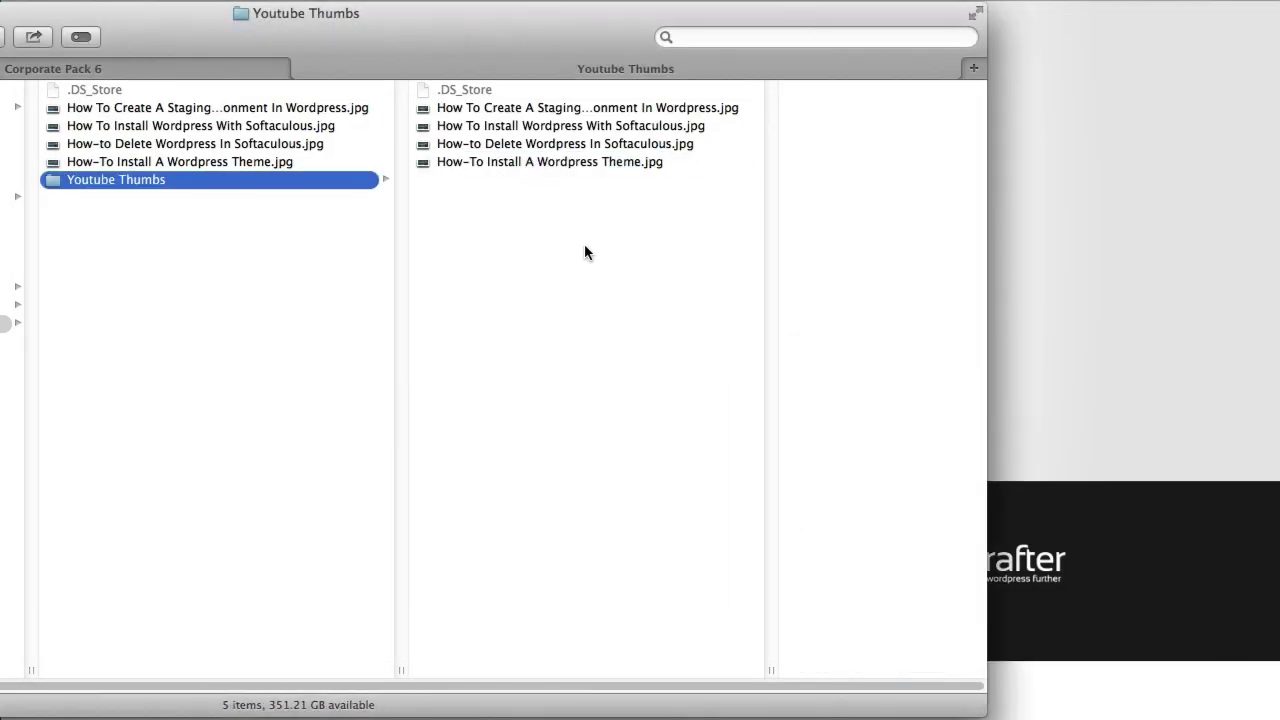
click(566, 164)
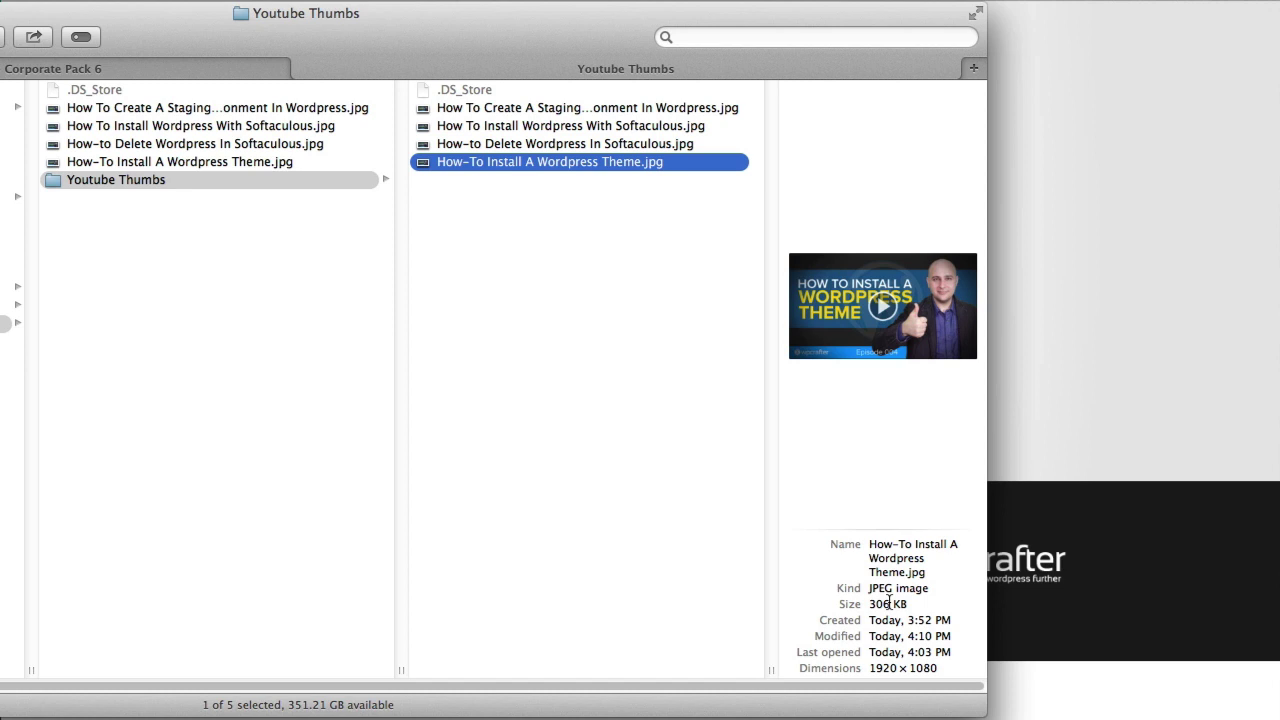
Switch to the Kraken.io site in the browser, open its free web interface and review the uploader options
key(F11)
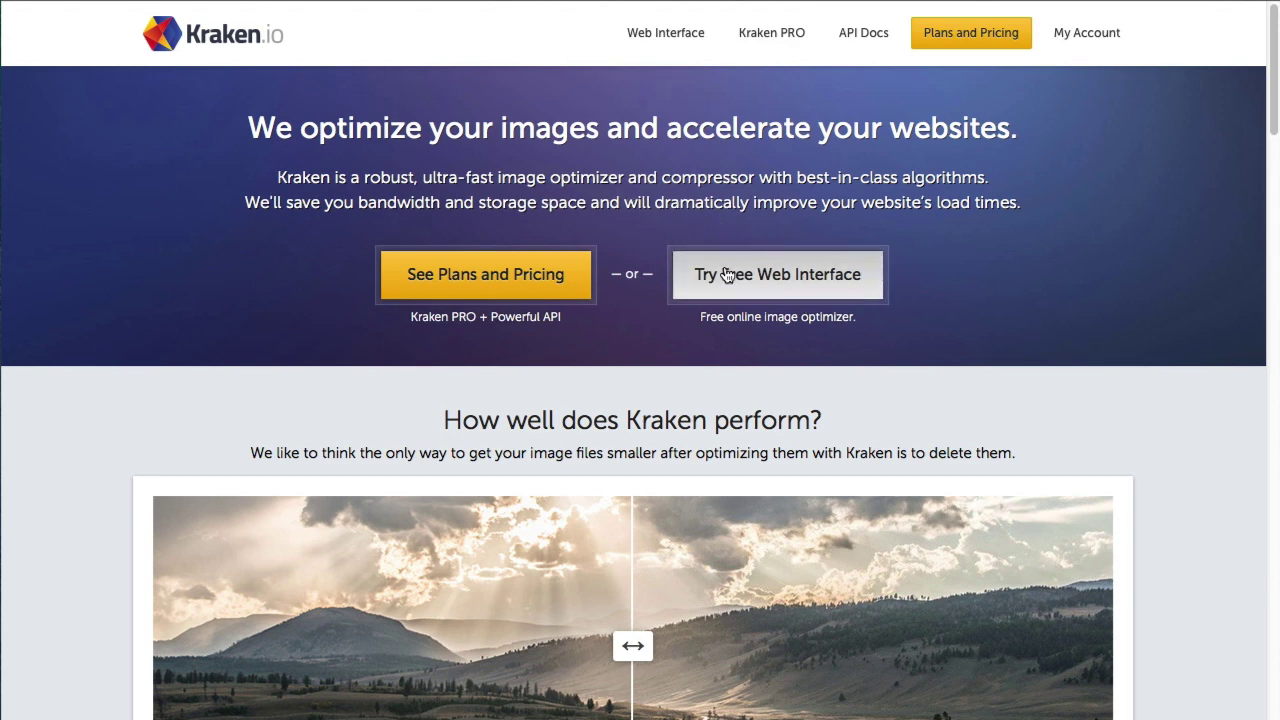
click(777, 284)
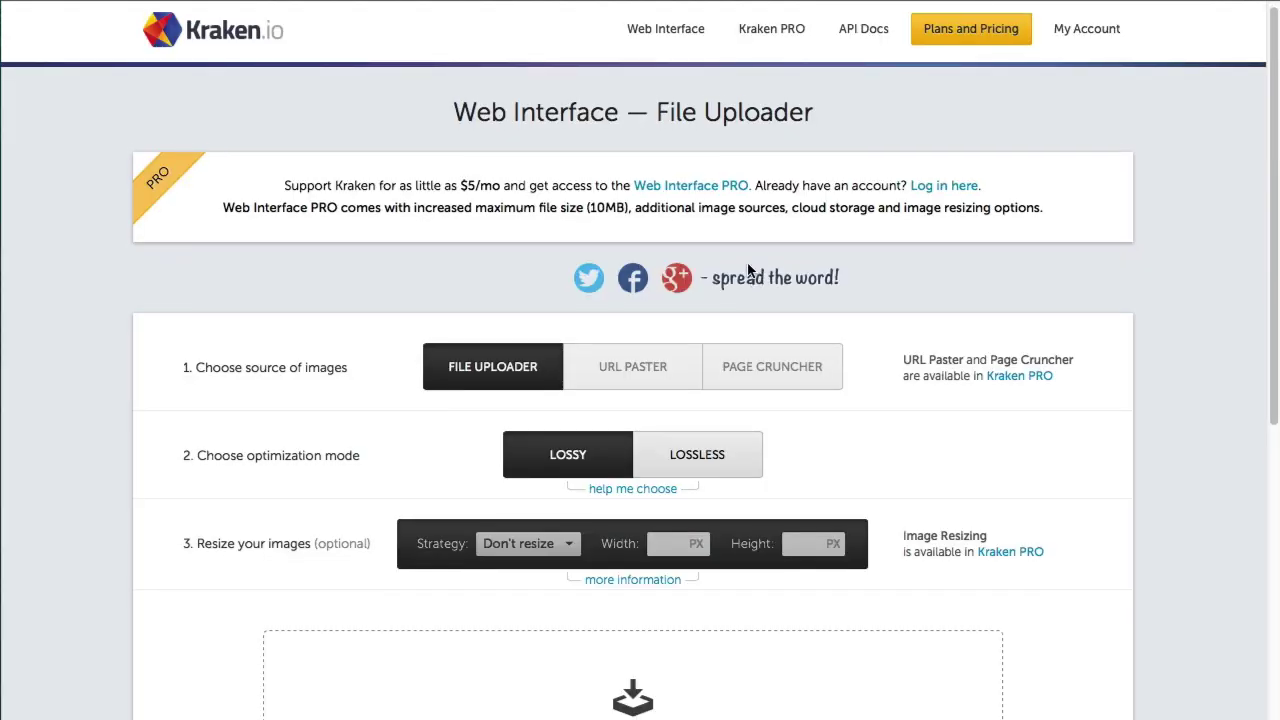
scroll(748, 270, down, 1)
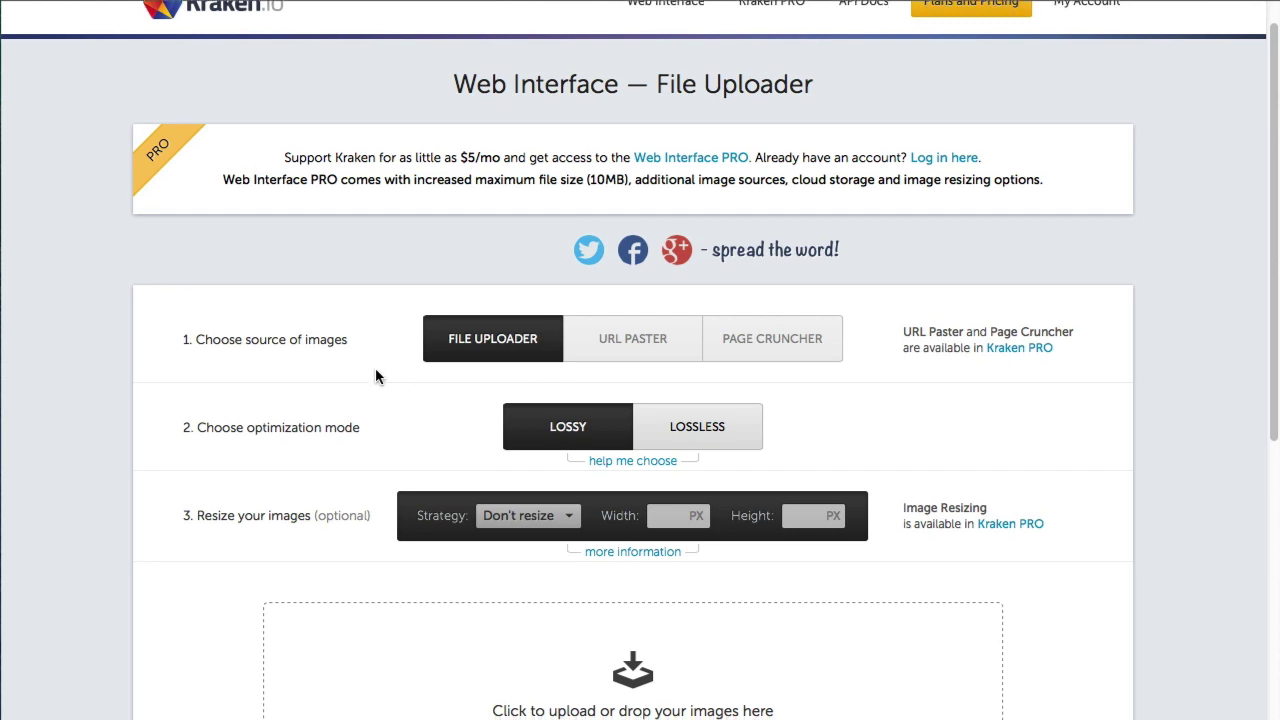
scroll(350, 352, down, 3)
scroll(352, 359, up, 1)
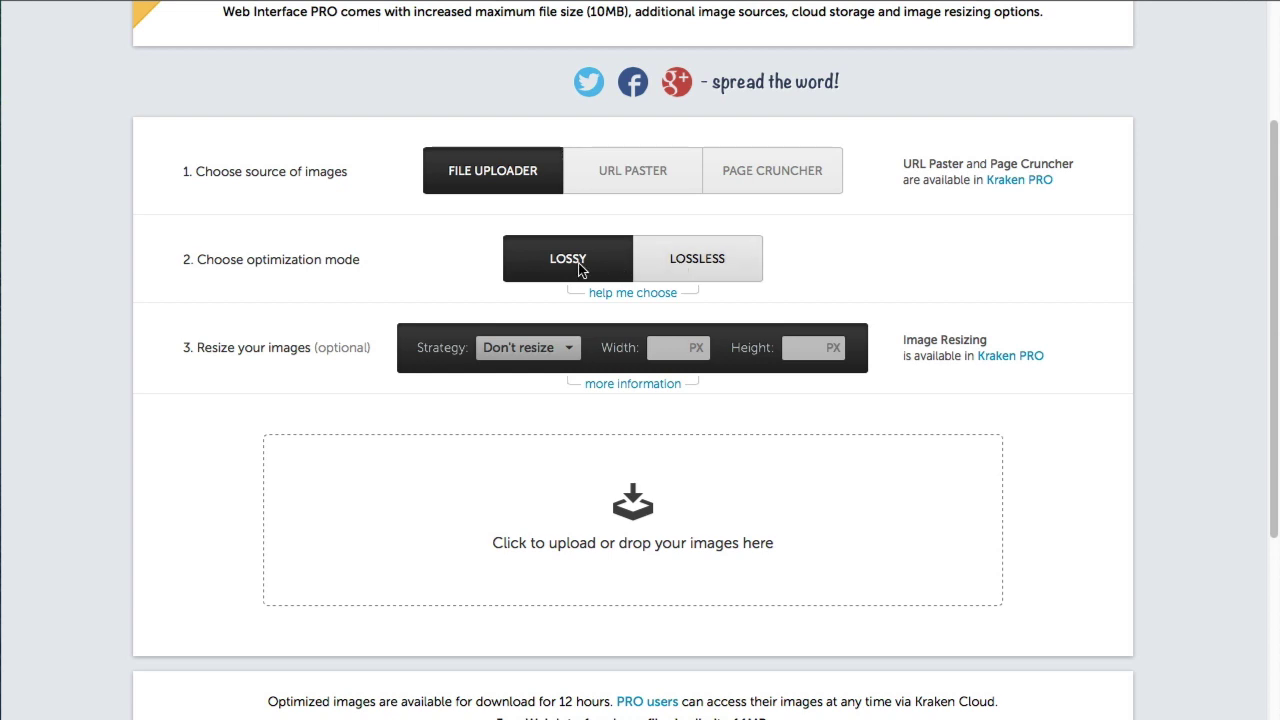
scroll(452, 264, down, 1)
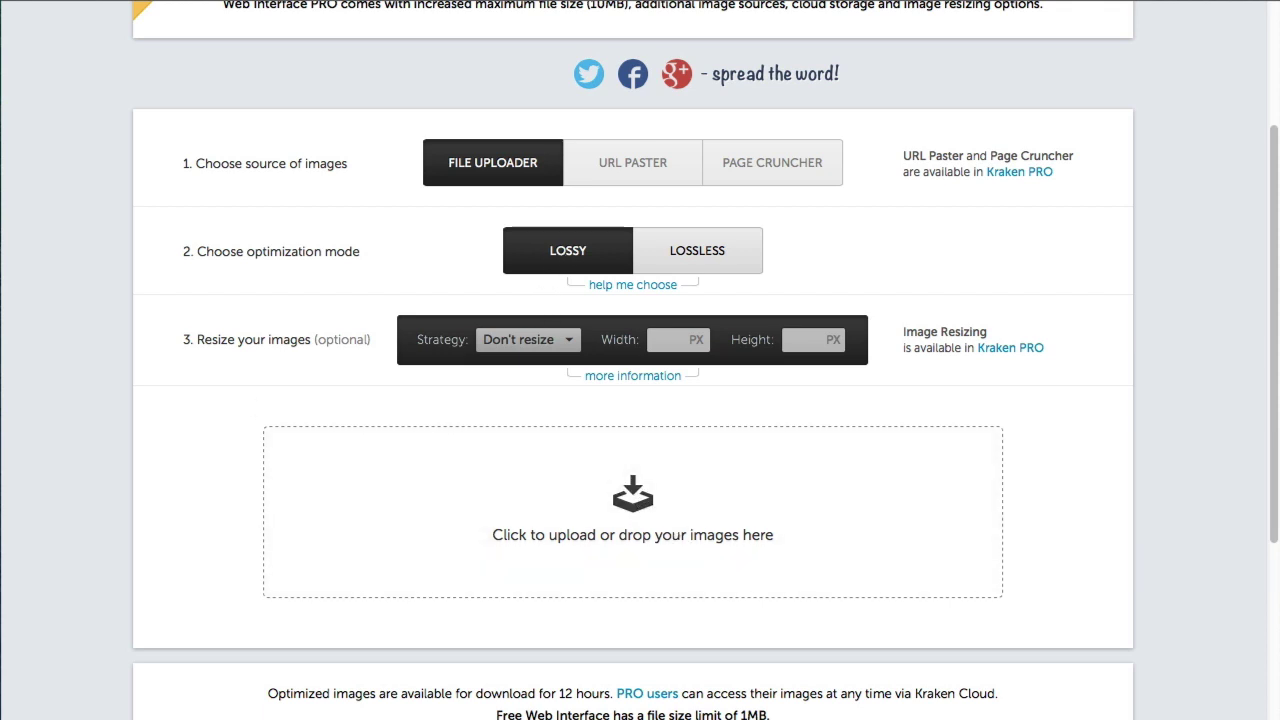
Upload How-To Install A Wordpress Theme.jpg from the Youtube Thumbs folder for lossy optimization and view the resulting savings
click(462, 531)
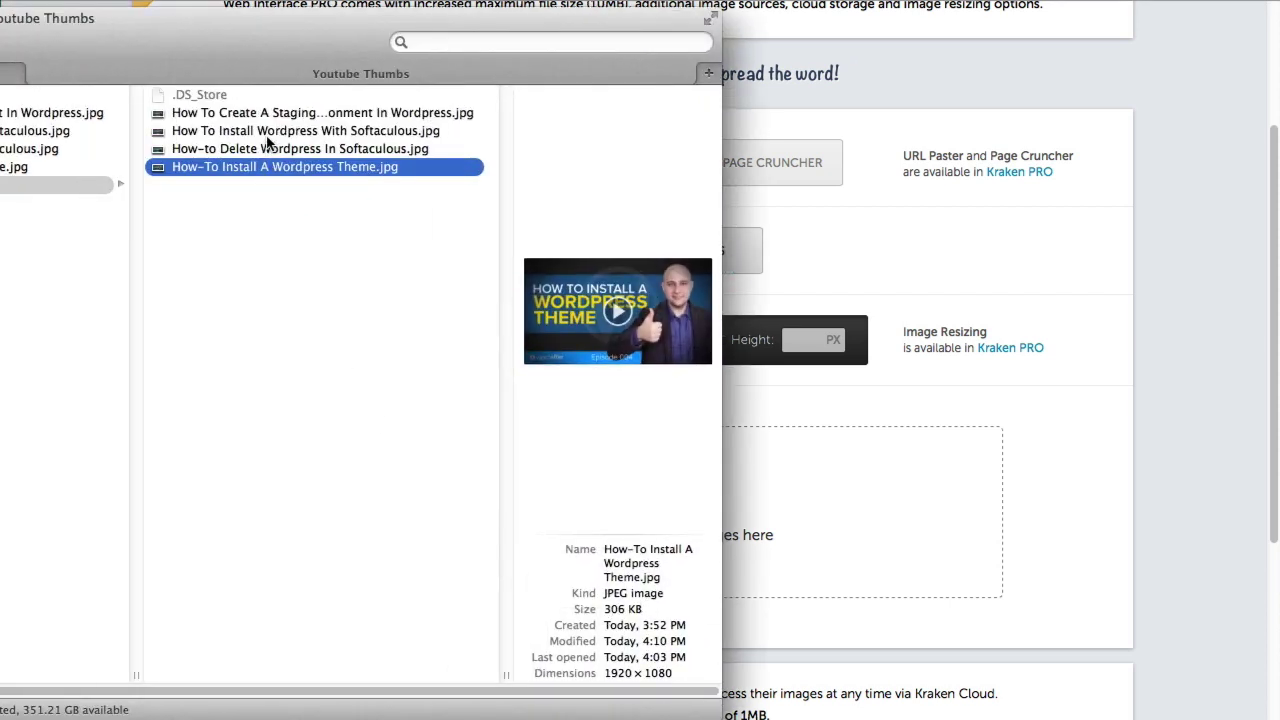
key(Return)
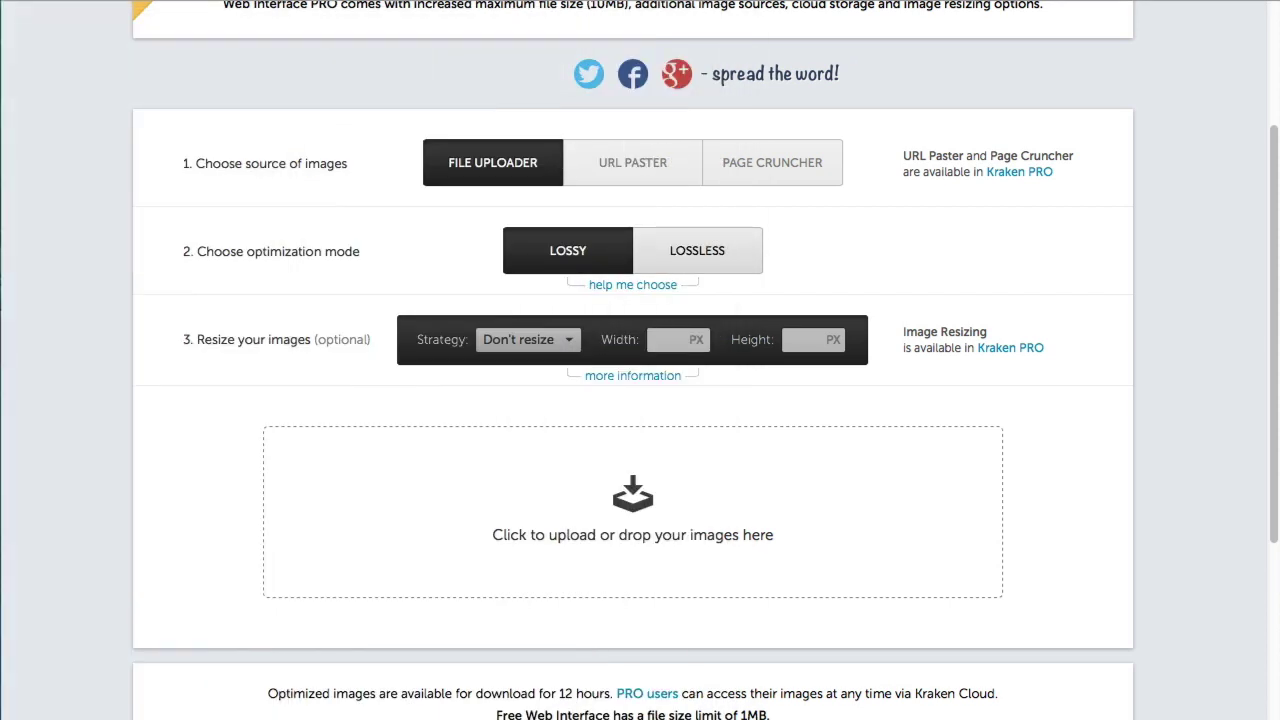
drag(19, 417, 518, 478)
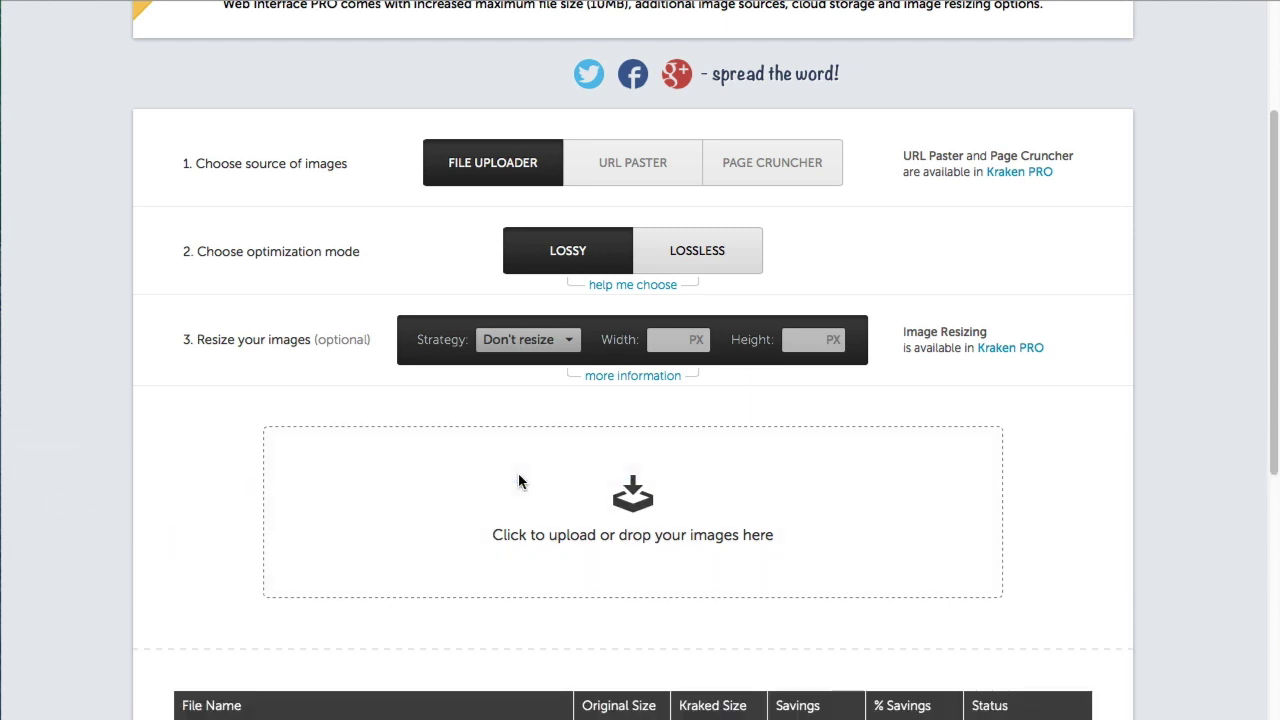
scroll(525, 467, down, 5)
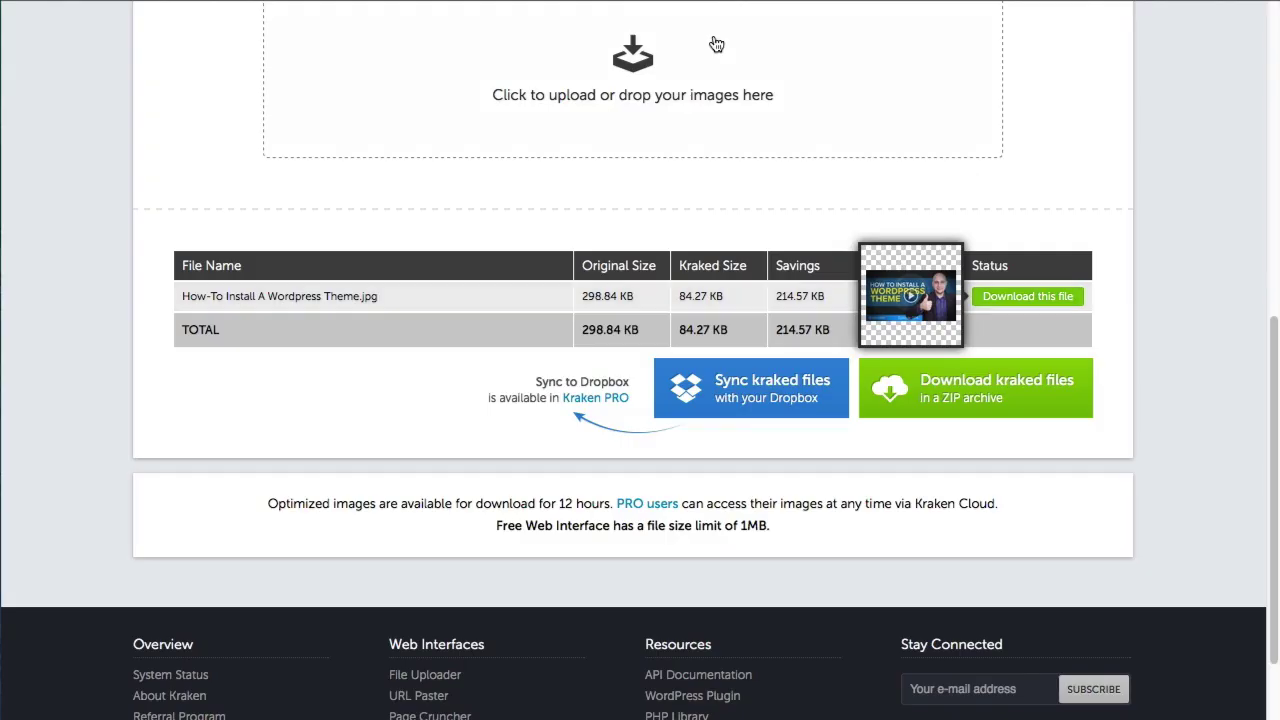
Open the Kraken PRO pricing plans and examine the Basic plan's price, monthly image quota and WordPress Plugin feature
scroll(971, 470, up, 7)
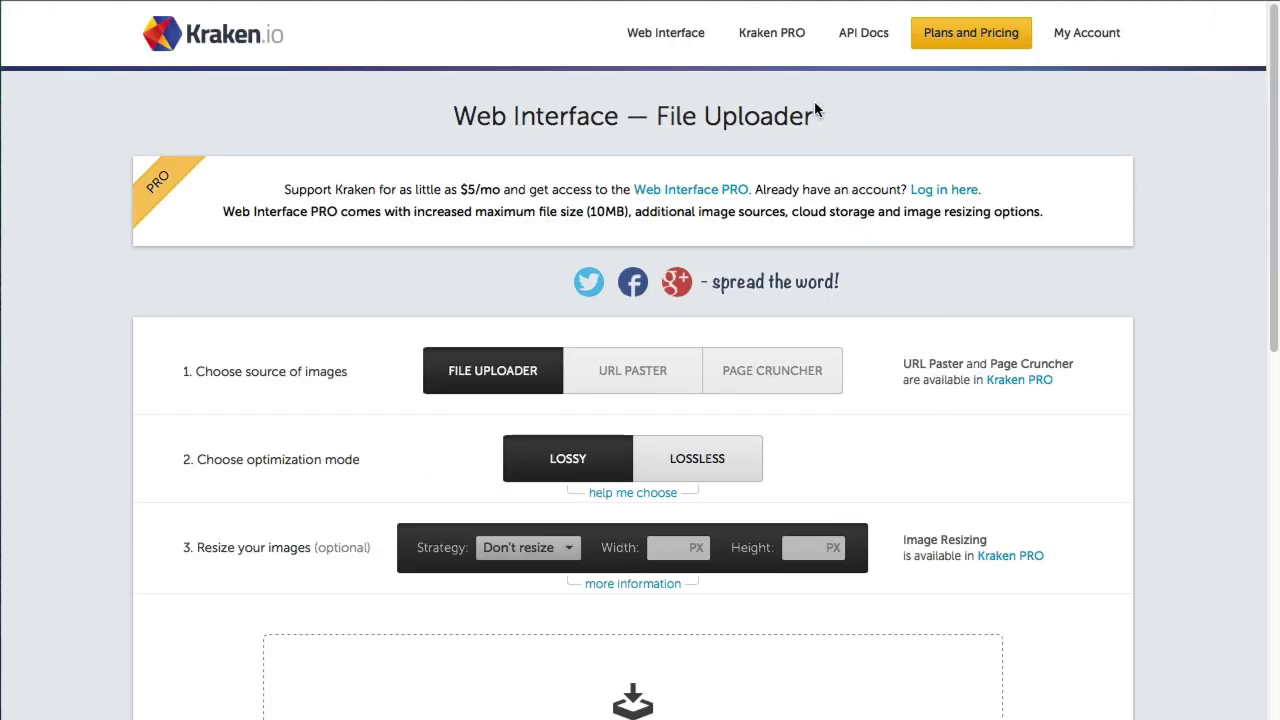
click(768, 32)
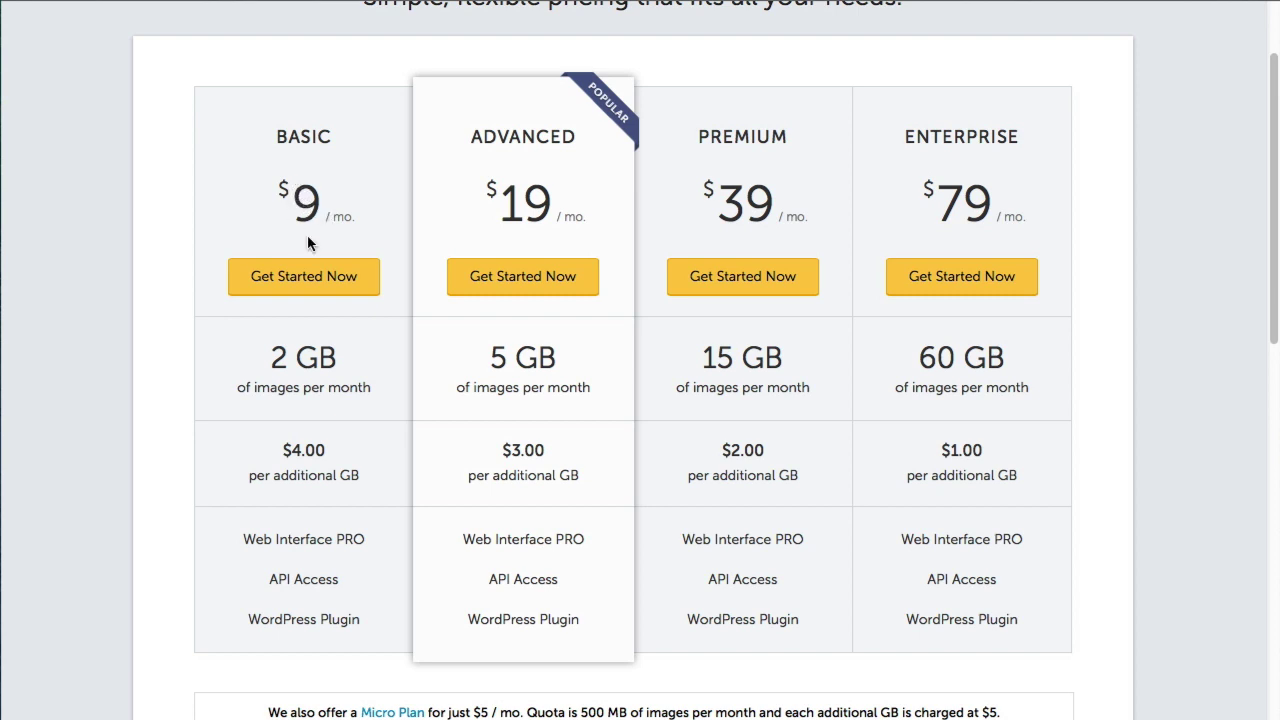
scroll(300, 360, down, 1)
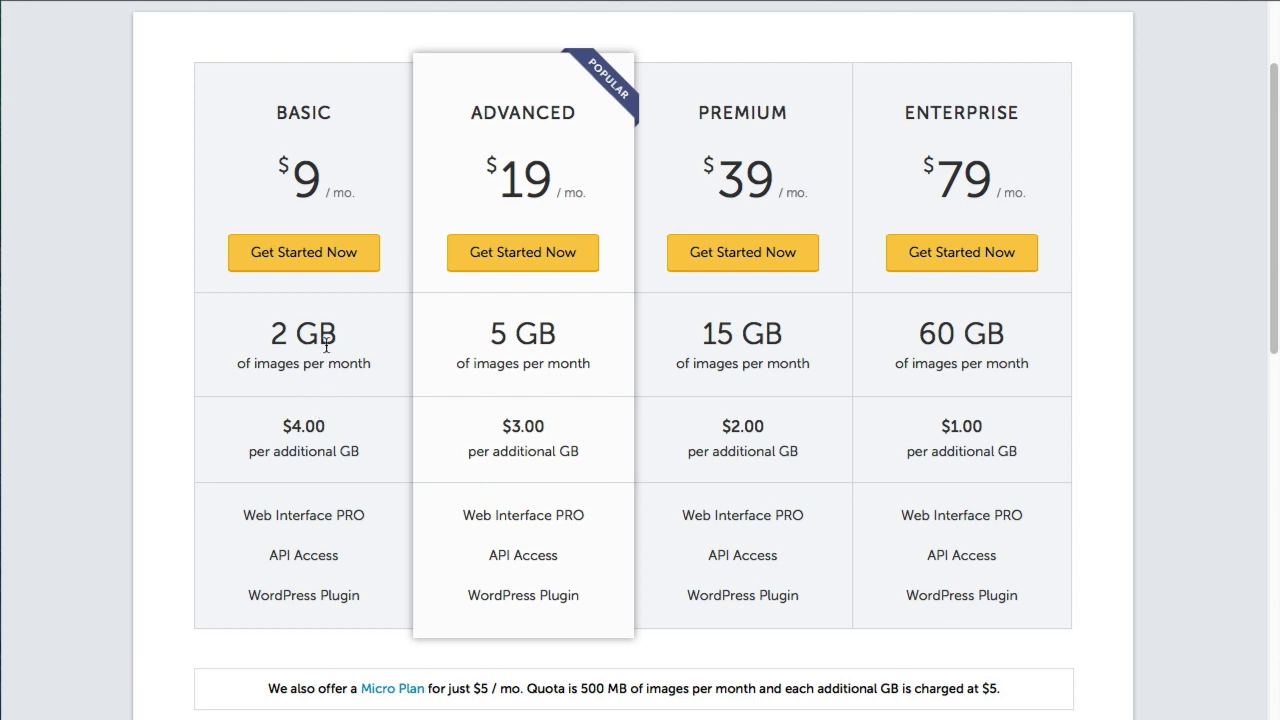
drag(246, 596, 360, 605)
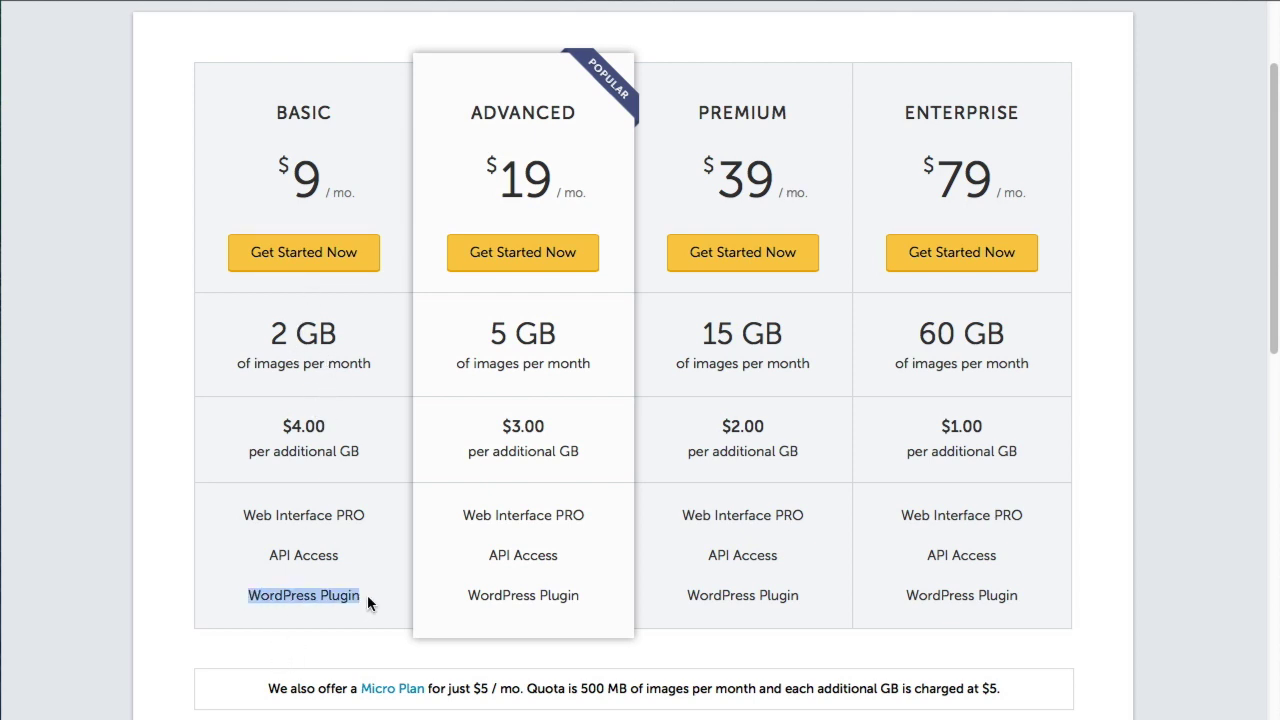
click(367, 595)
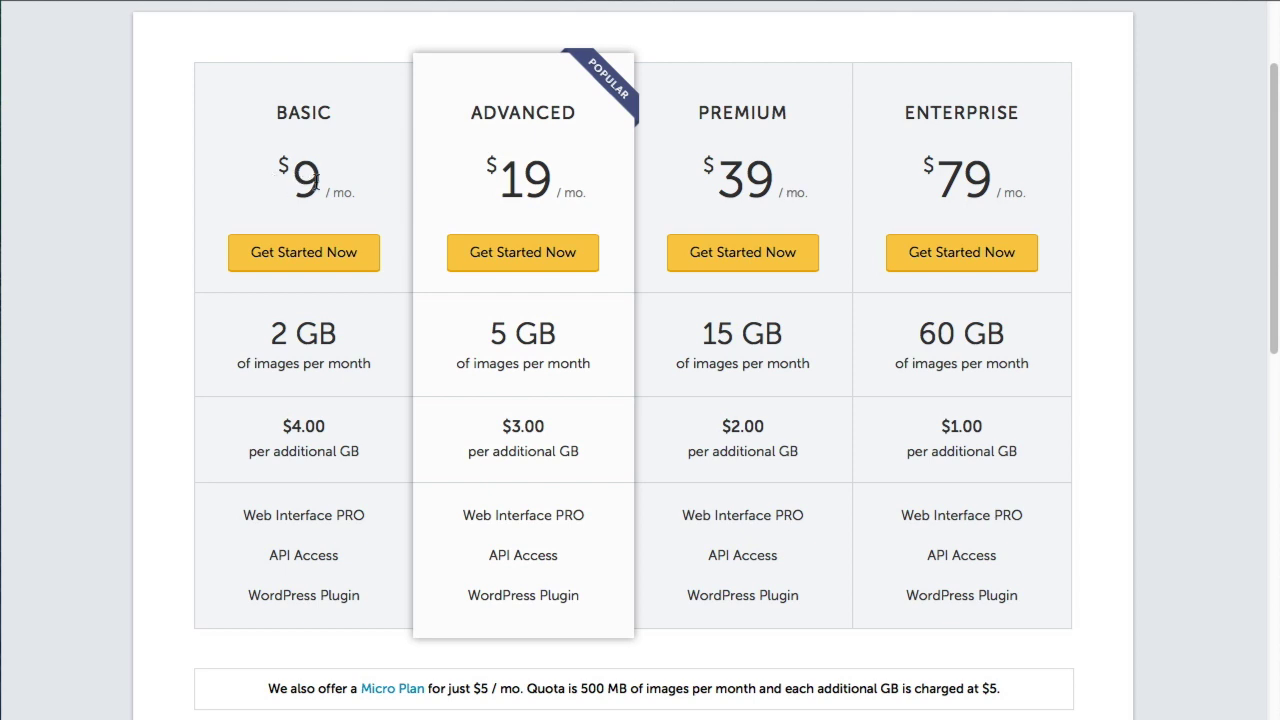
scroll(360, 300, up, 3)
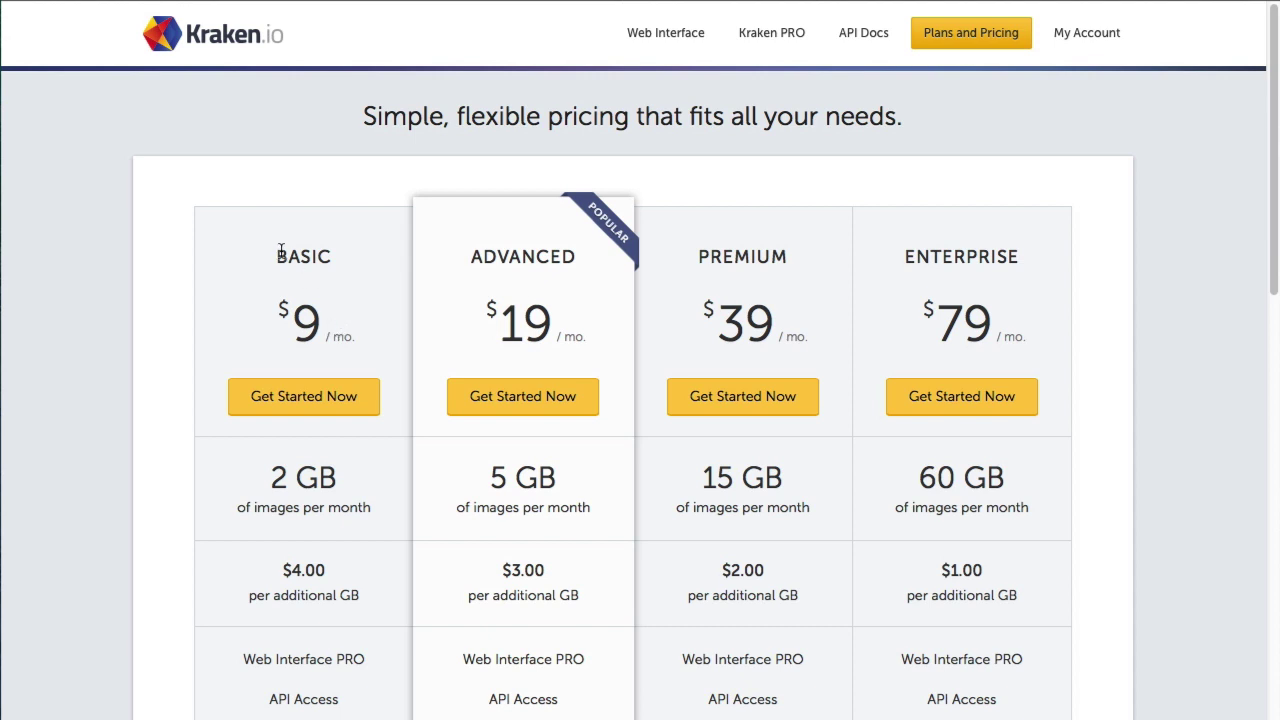
drag(279, 255, 338, 261)
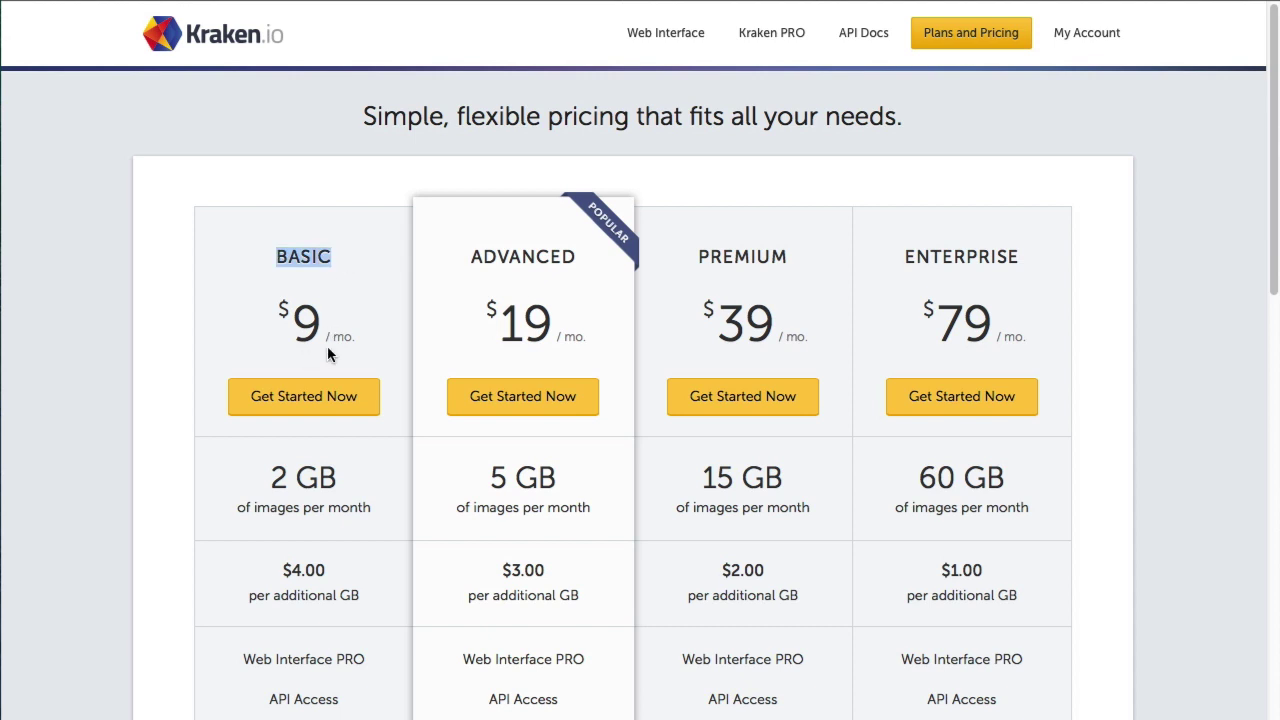
drag(246, 477, 297, 478)
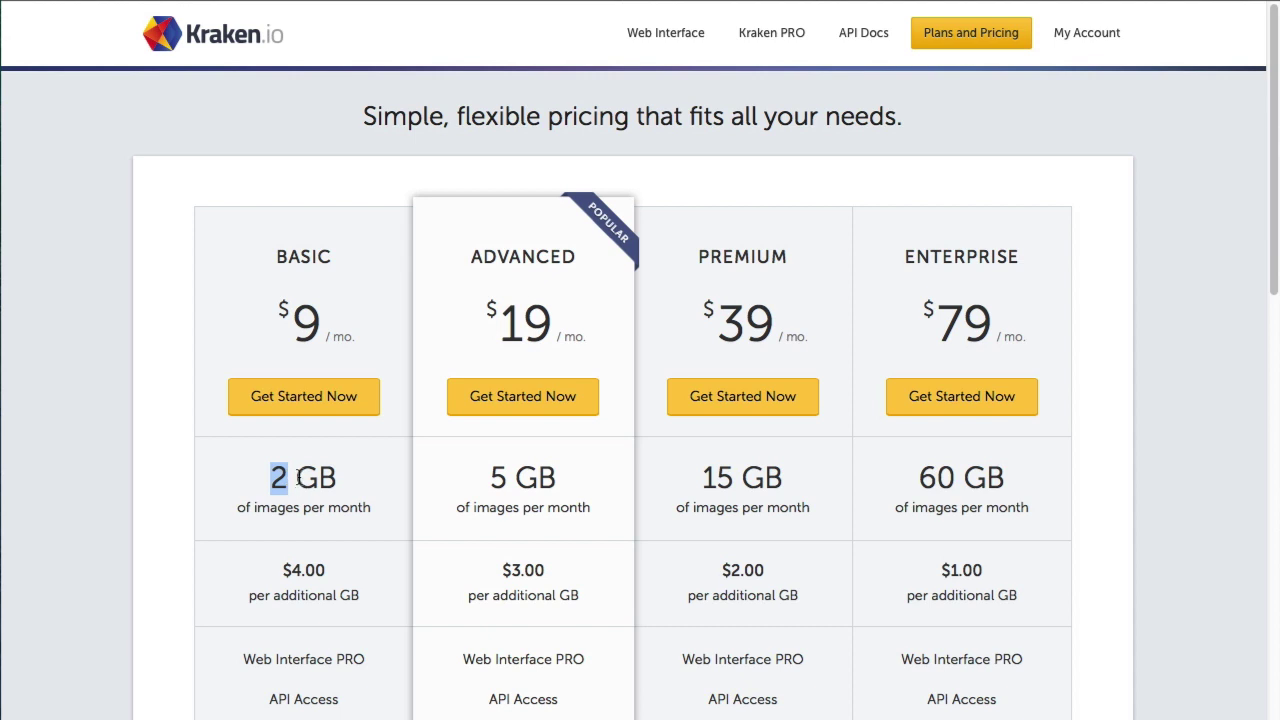
double_click(300, 478)
click(240, 480)
scroll(300, 478, down, 1)
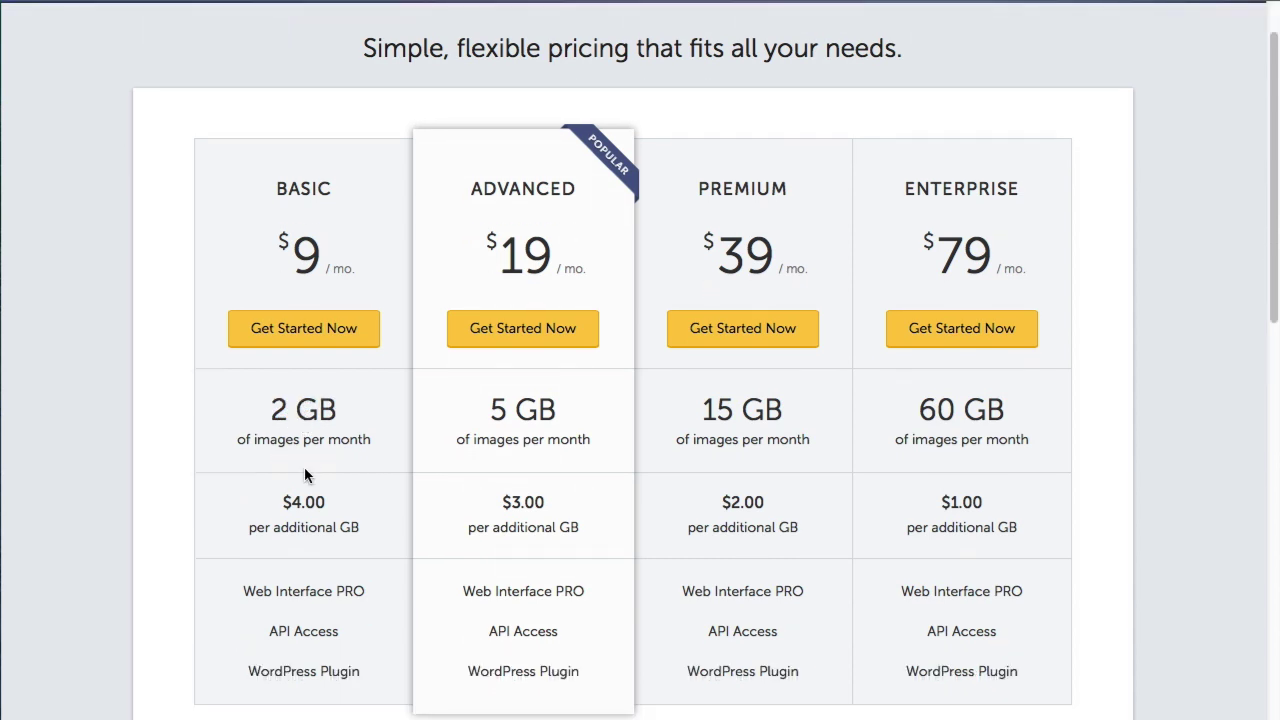
scroll(310, 465, up, 2)
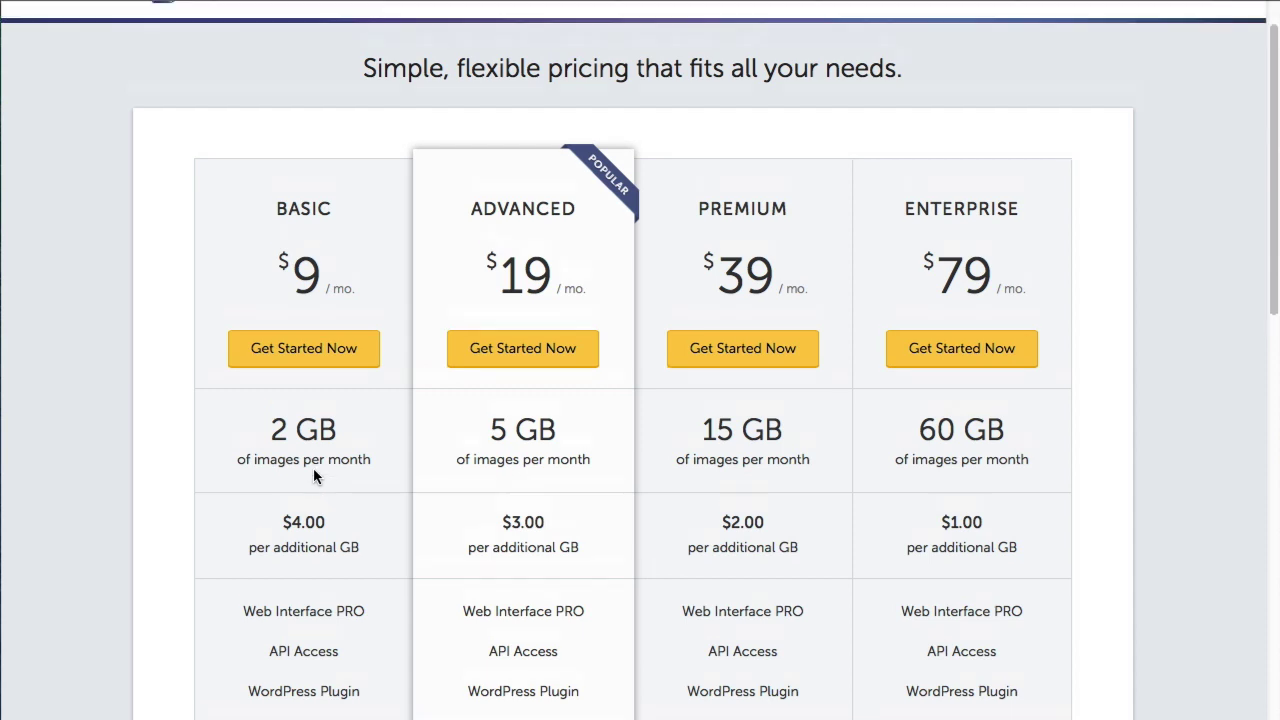